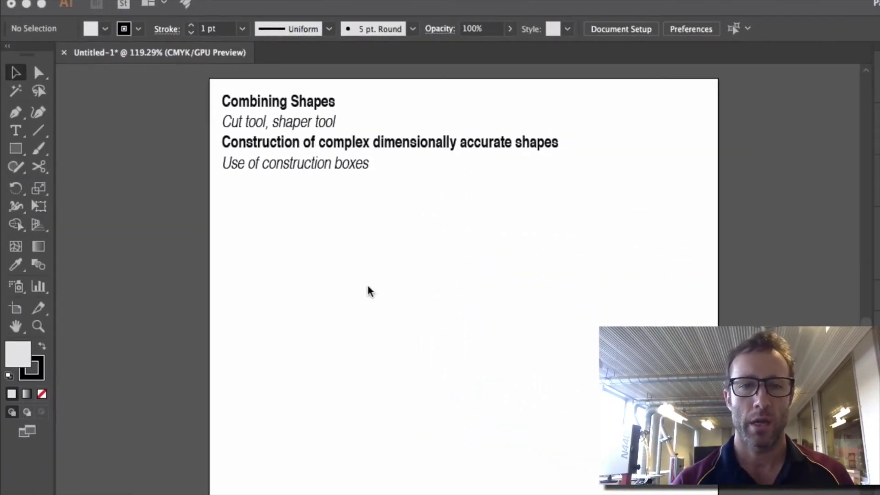
Activate the Illustrator window and pick the Shaper tool for freehand shape sketching.
click(20, 160)
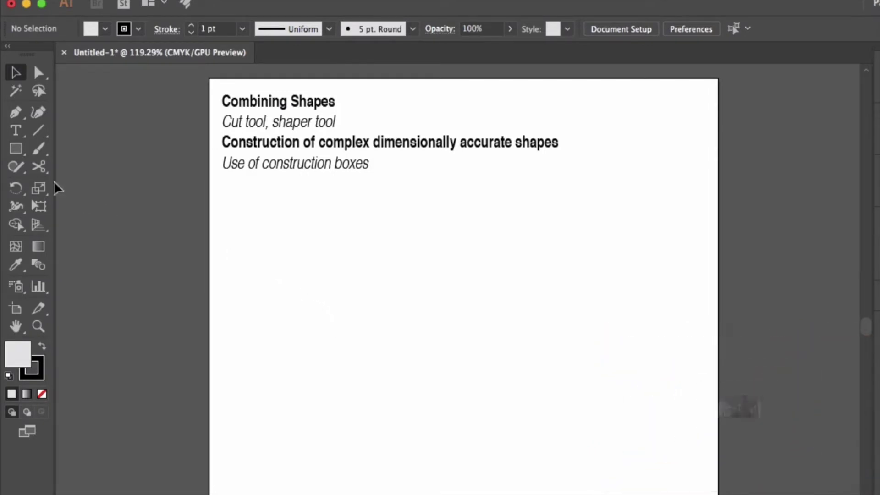
click(15, 170)
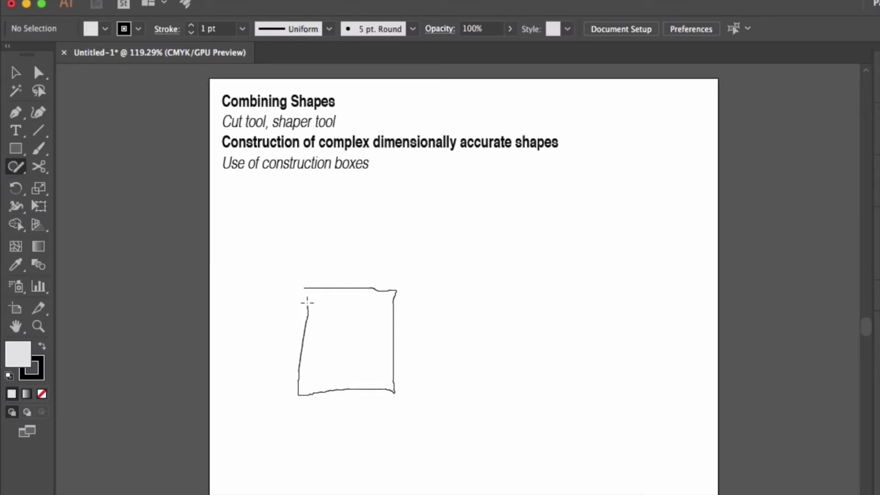
Sketch a rough square and an overlapping tall rectangle, then scribble over the overlap to merge them.
drag(307, 303, 304, 291)
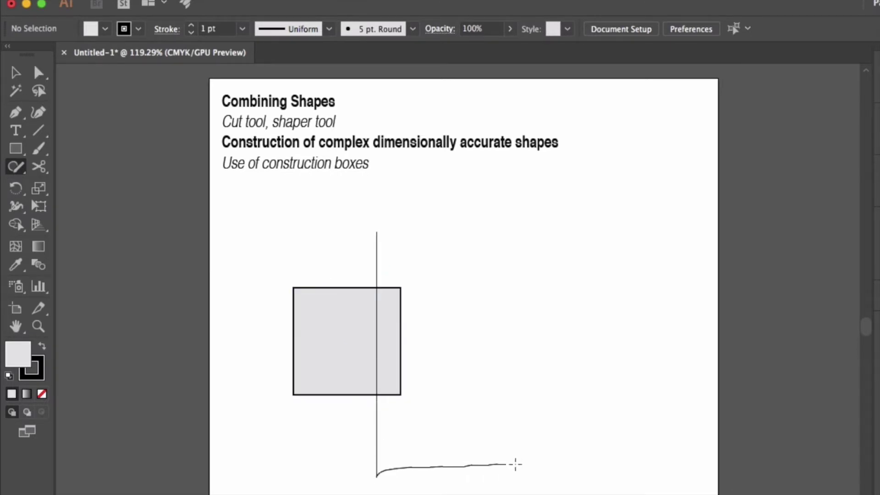
drag(516, 464, 515, 275)
drag(383, 236, 376, 236)
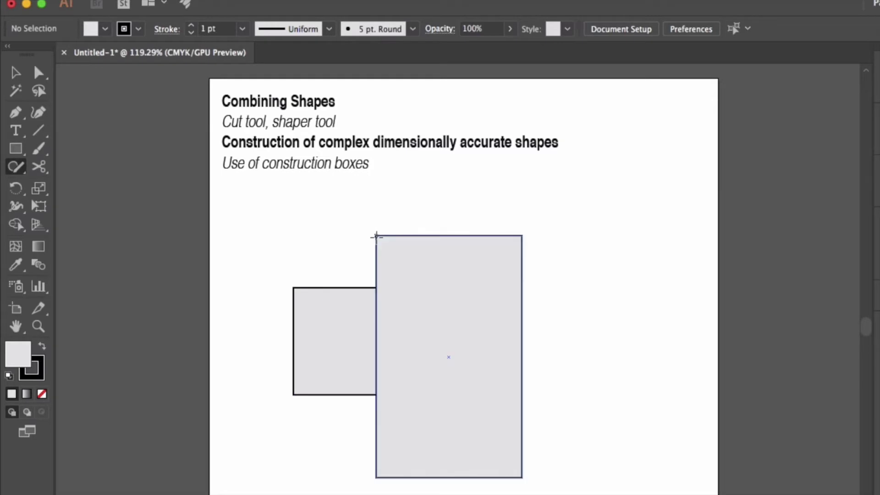
mouse_move(378, 302)
mouse_down()
mouse_move(370, 303)
mouse_move(387, 304)
mouse_move(390, 353)
mouse_up()
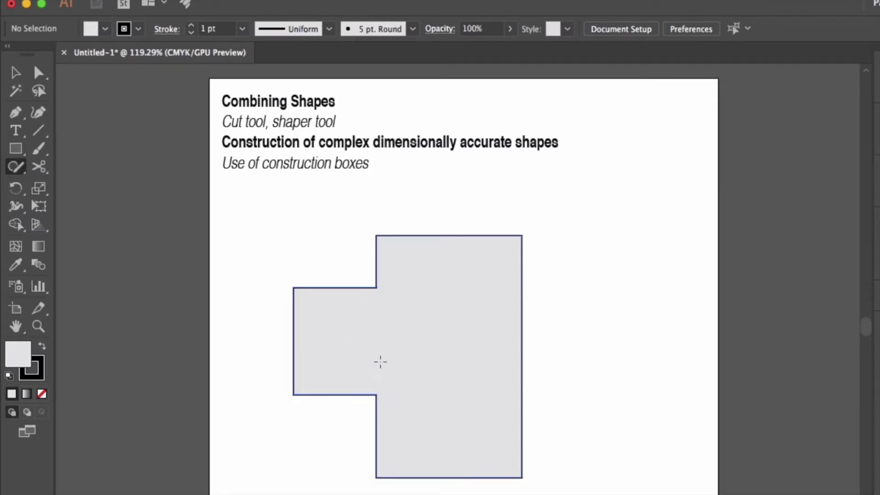
key(super+z)
key(super+shift+z)
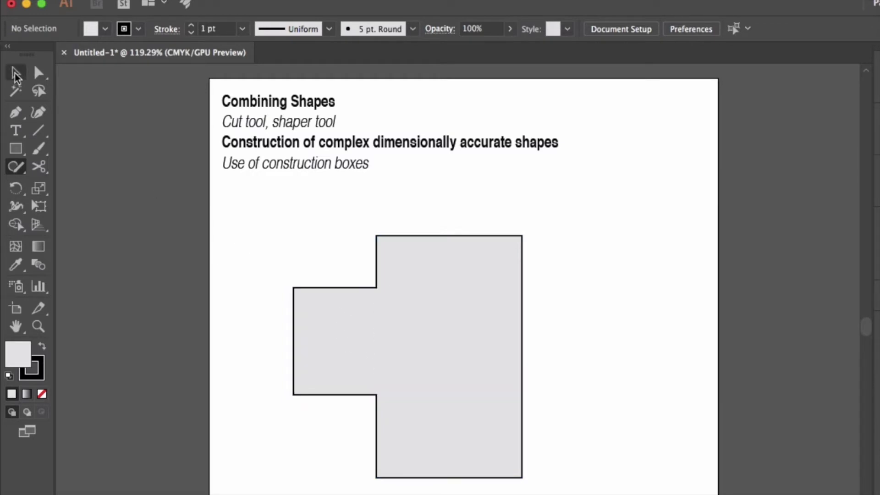
Select the merged shaper group and delete it.
key(v)
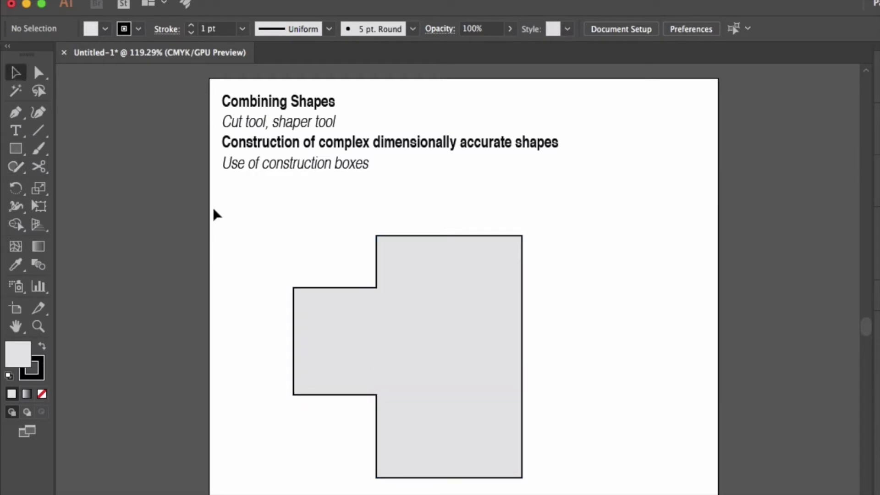
click(318, 292)
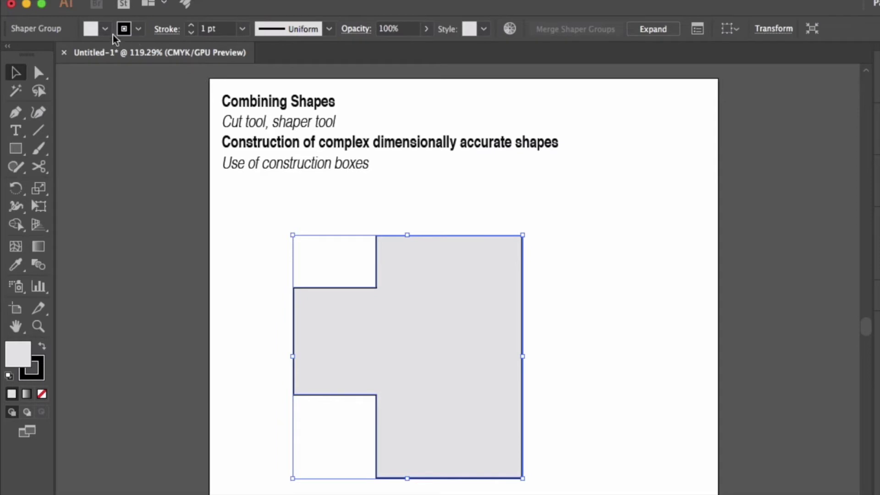
key(Delete)
Draw a square and a tall rectangle overlapping it with the Rectangle tool.
click(17, 149)
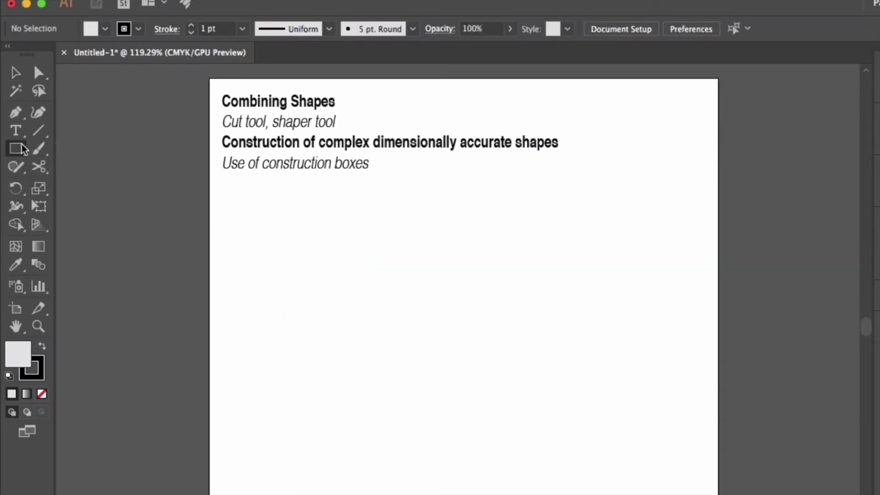
drag(465, 332, 381, 332)
mouse_move(323, 299)
mouse_down()
mouse_move(350, 310)
mouse_move(443, 390)
mouse_move(454, 422)
mouse_up()
mouse_move(423, 253)
mouse_down()
mouse_move(435, 312)
mouse_move(552, 493)
mouse_move(571, 494)
mouse_up()
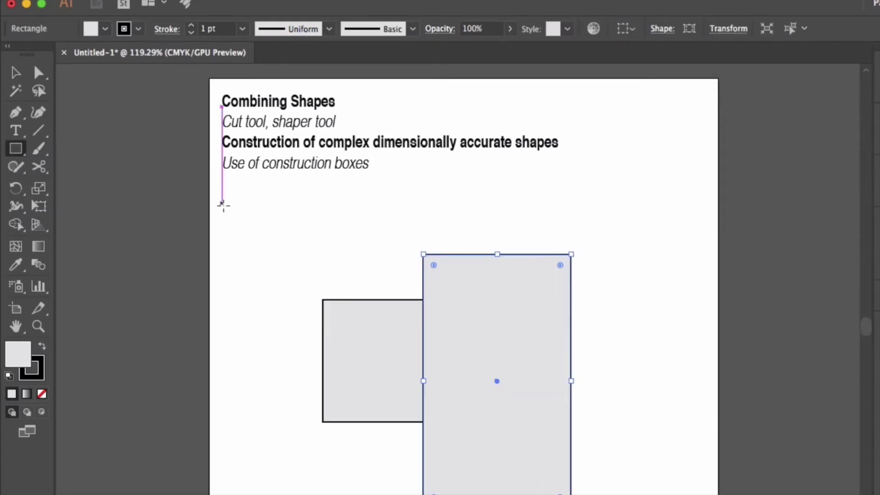
Set the fill of both rectangles to None.
click(17, 69)
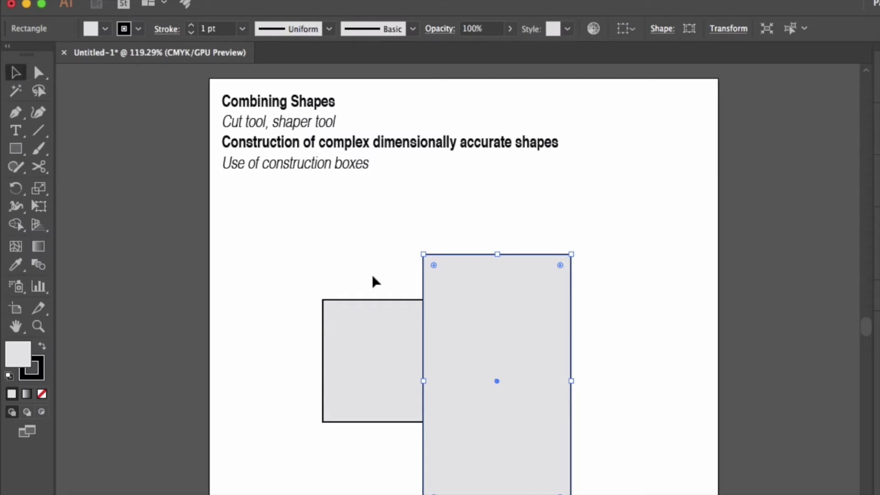
drag(376, 281, 448, 334)
click(106, 29)
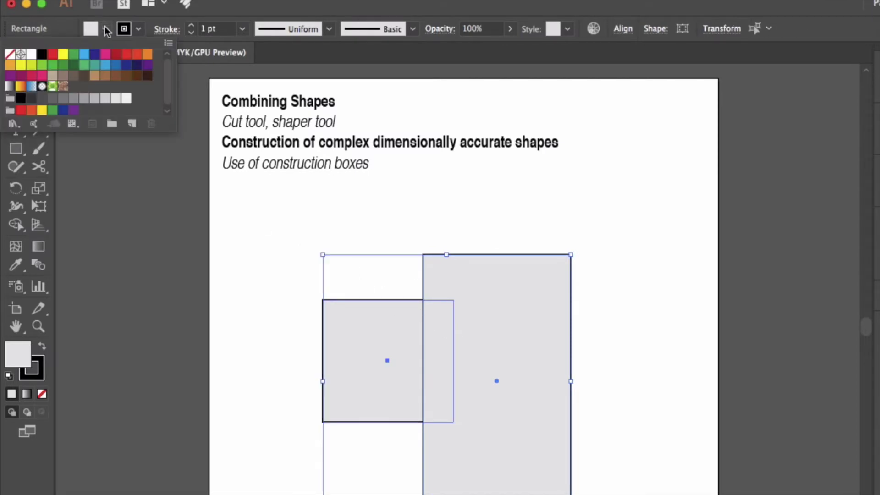
click(9, 55)
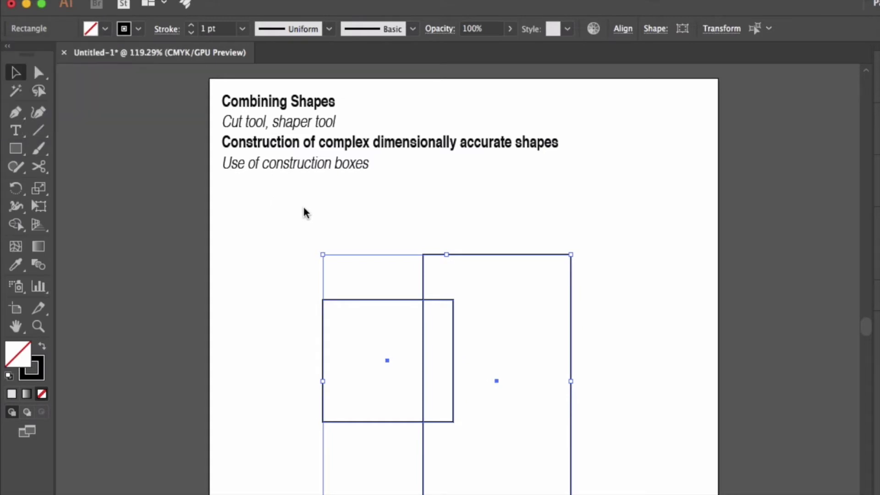
Move the square so it overlaps the tall rectangle's left edge.
click(433, 246)
click(376, 301)
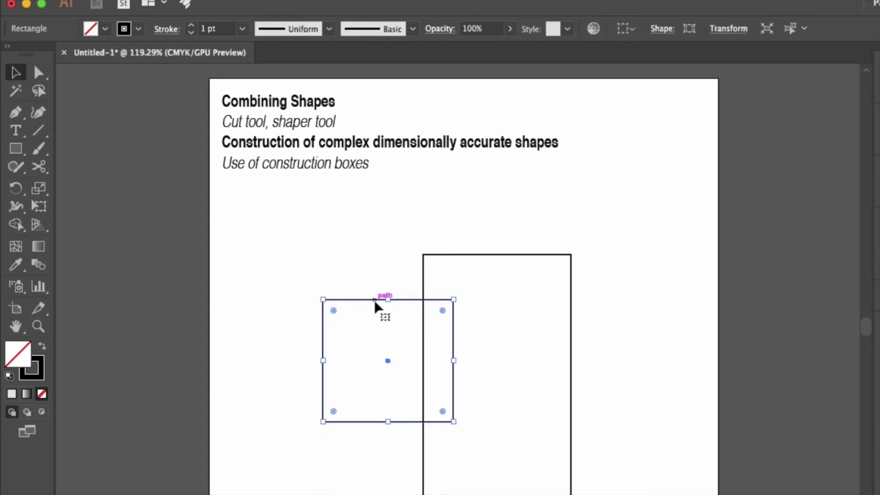
mouse_move(375, 303)
mouse_down()
mouse_move(309, 339)
mouse_move(405, 334)
mouse_move(384, 313)
mouse_up()
click(352, 252)
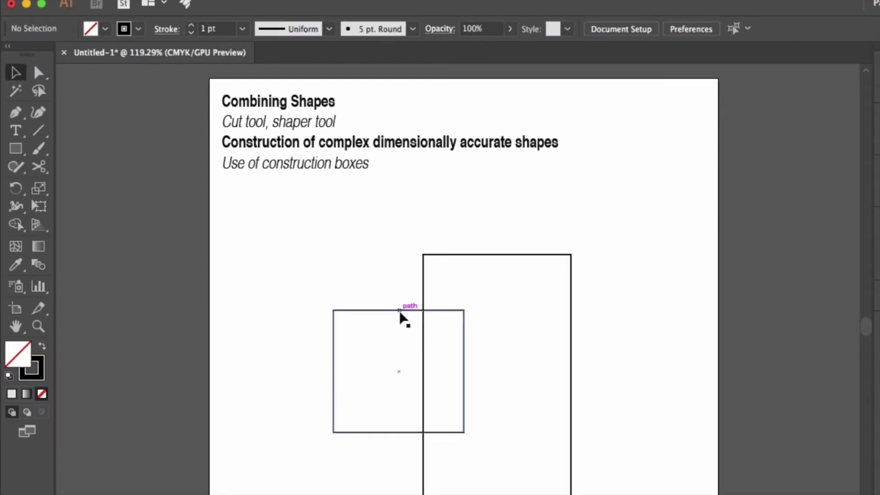
Cut the square at both crossings with Scissors (C) and delete the piece inside the tall rectangle.
click(400, 311)
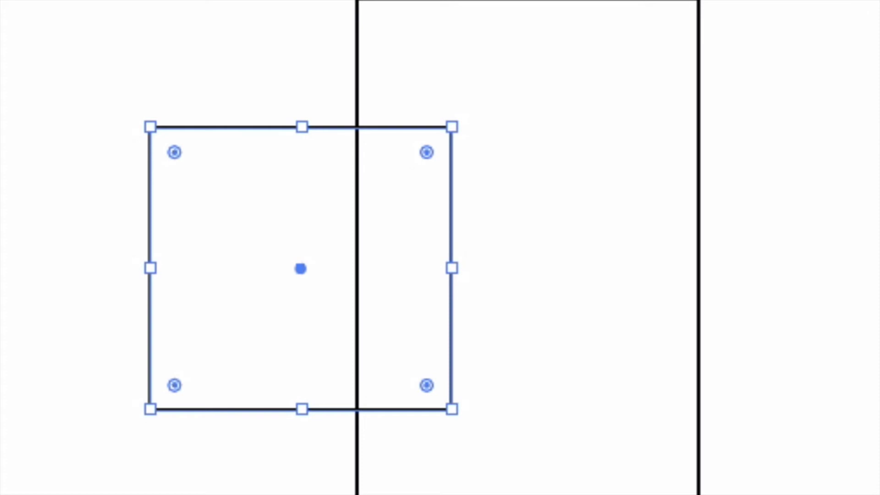
key(c)
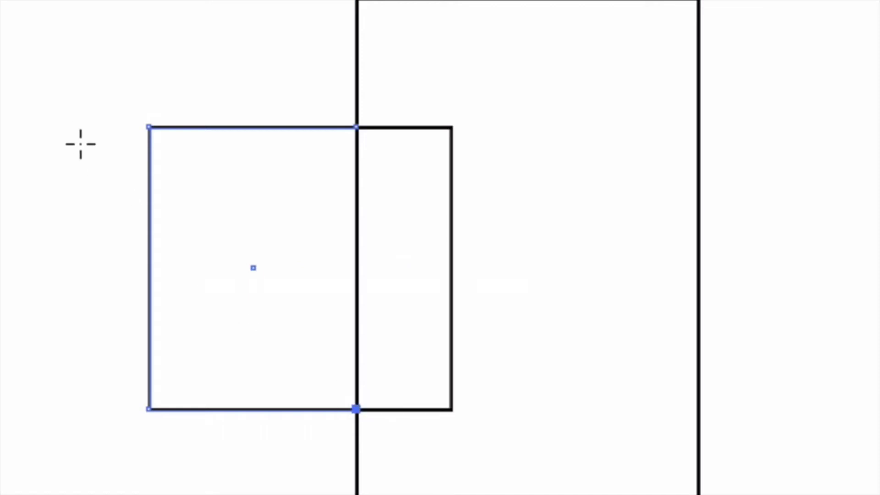
key(v)
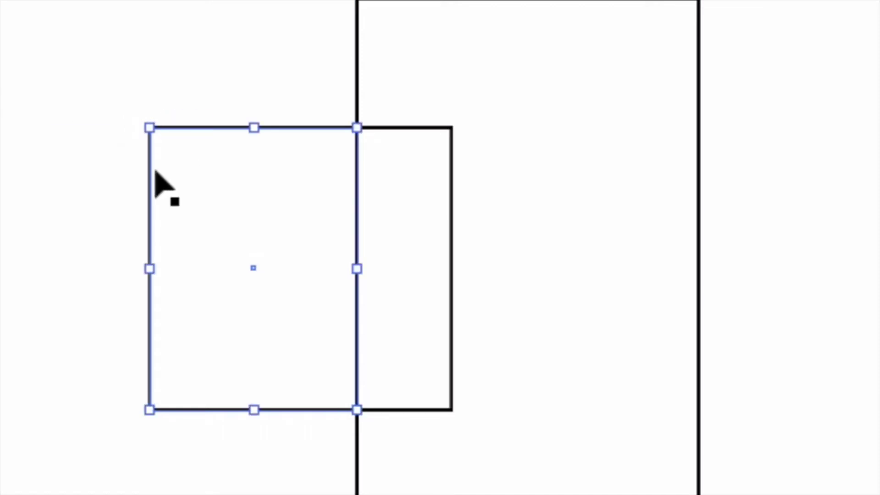
drag(148, 174, 79, 173)
click(451, 174)
key(Delete)
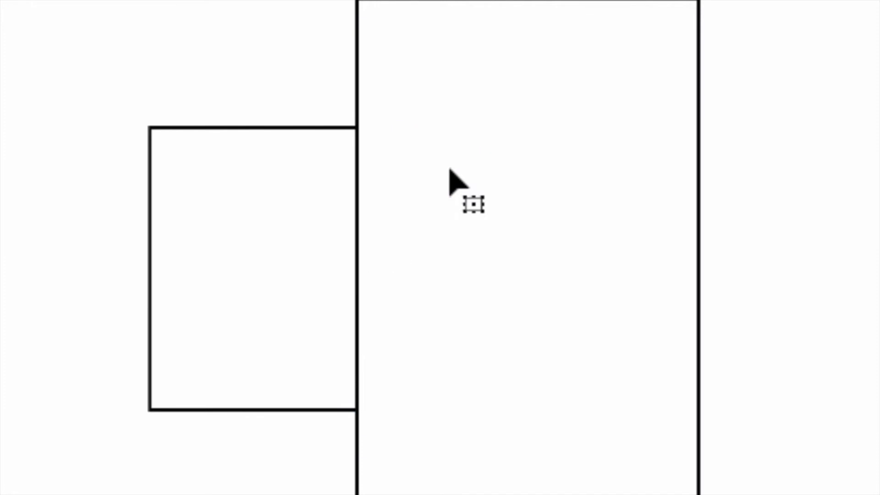
Select the trimmed square and the tall rectangle together and bring up the Join option.
click(311, 127)
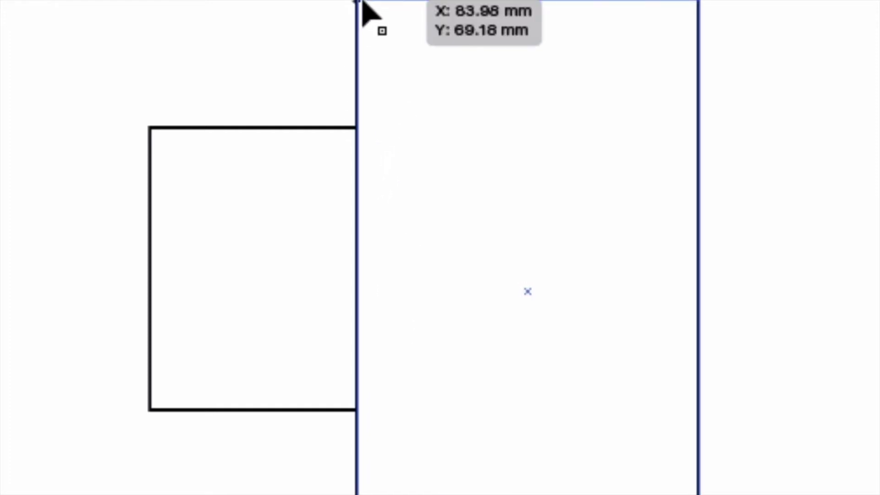
click(400, 2)
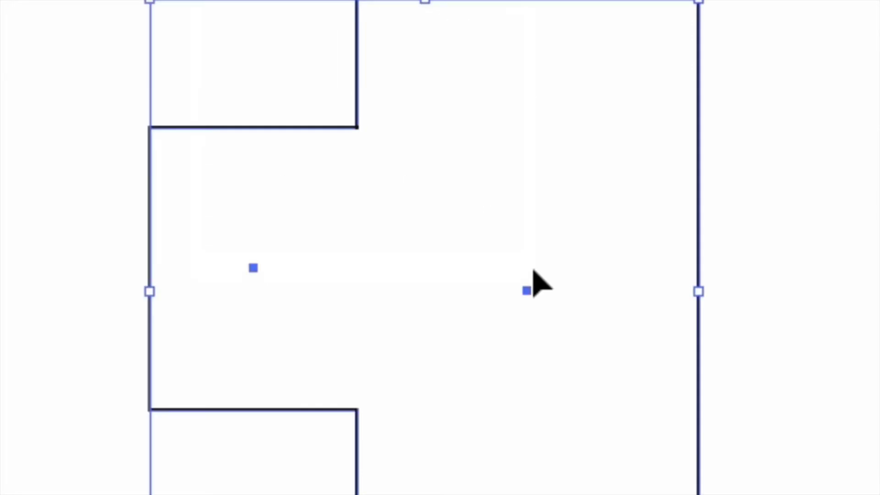
right_click(356, 128)
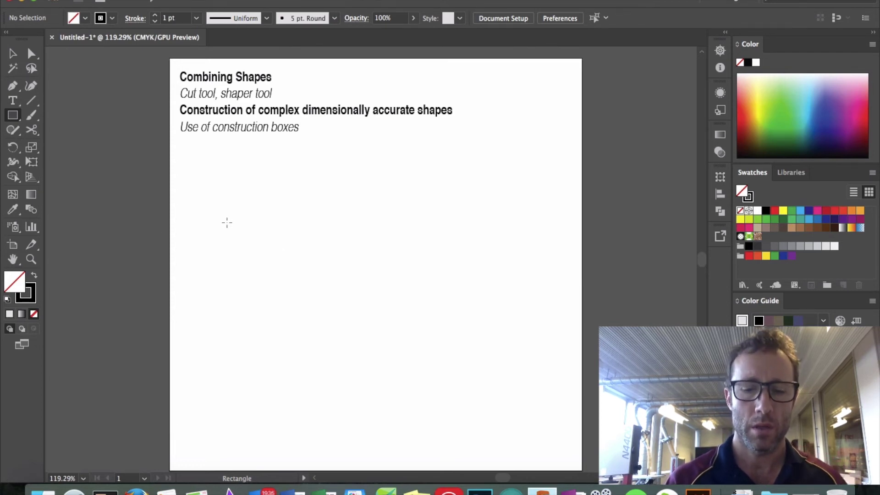
Draw a wide rectangle and size it to 150 mm wide by 50 mm tall in the Transform panel.
drag(226, 223, 510, 317)
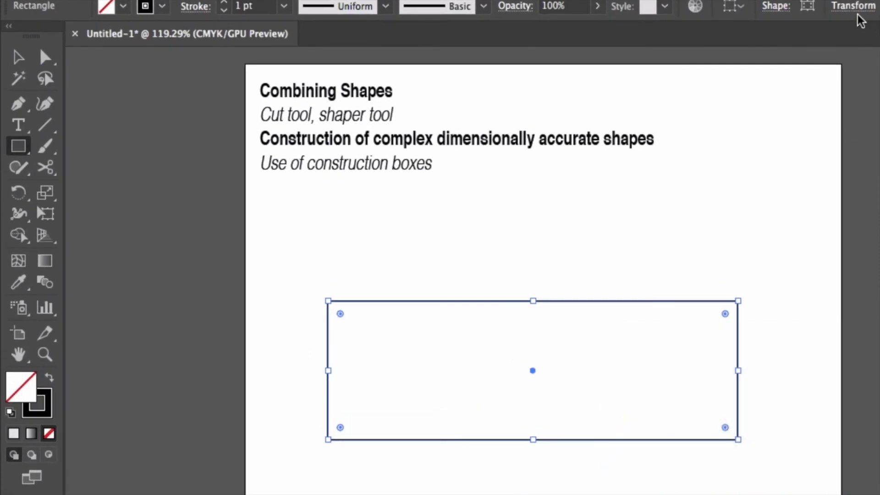
click(860, 12)
double_click(824, 34)
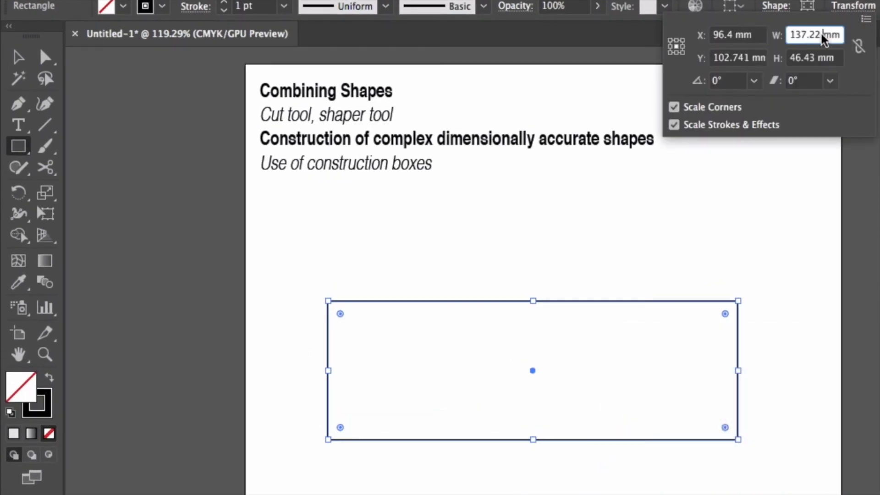
text(150mm)
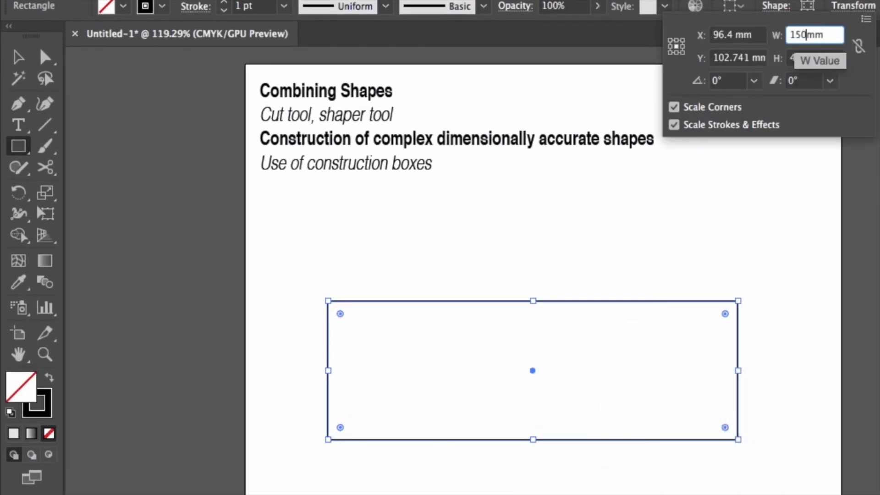
double_click(818, 58)
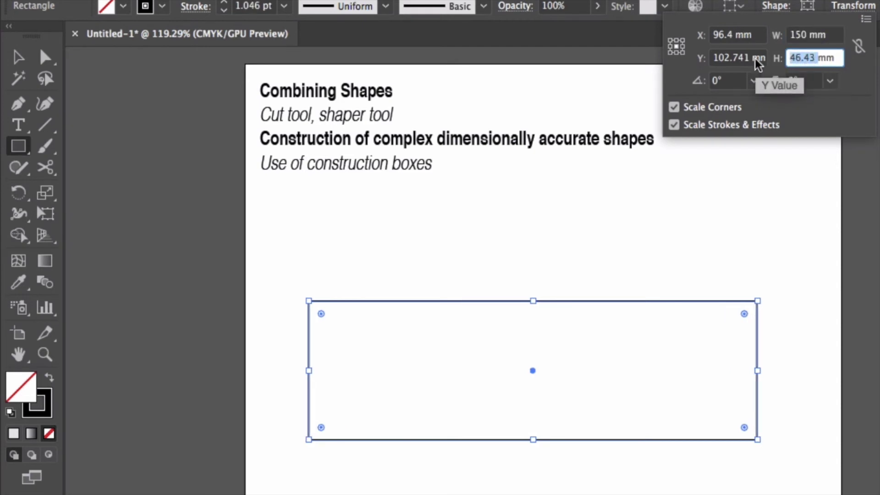
text(50)
key(Return)
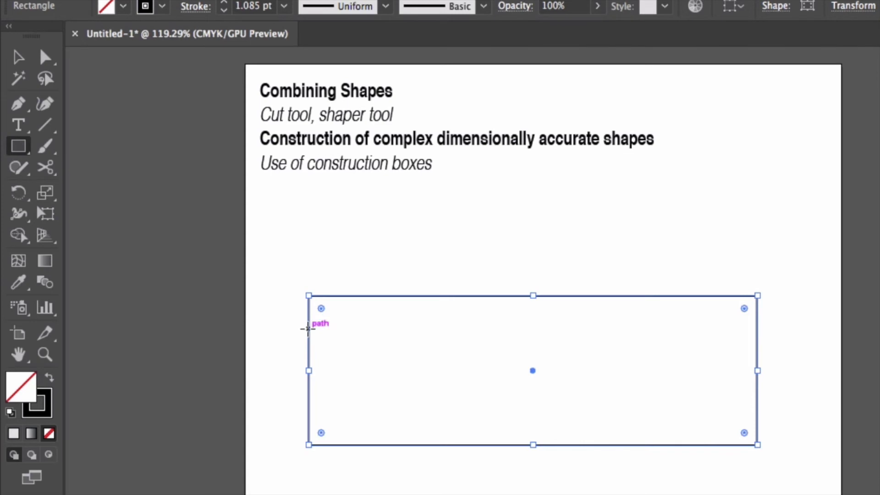
Draw a second 150 mm-wide rectangle inside the outer one and set its height to 25 mm.
mouse_move(308, 328)
mouse_down()
mouse_move(733, 374)
mouse_move(758, 408)
mouse_up()
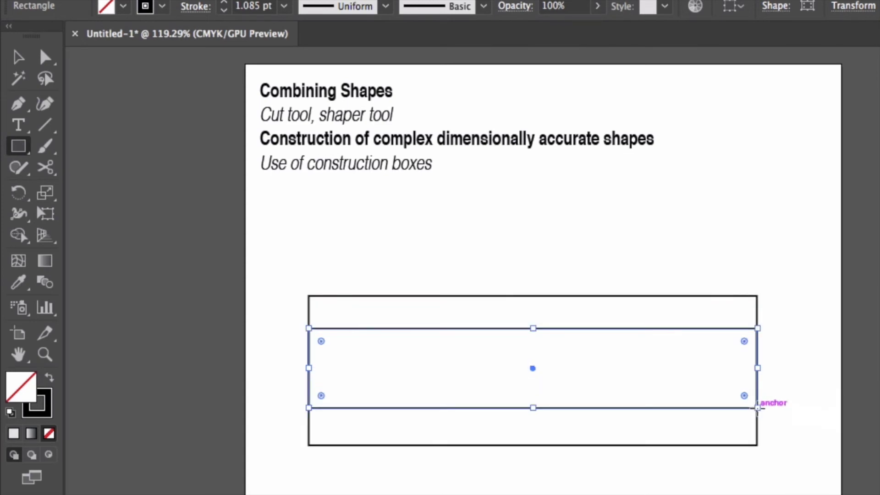
click(865, 7)
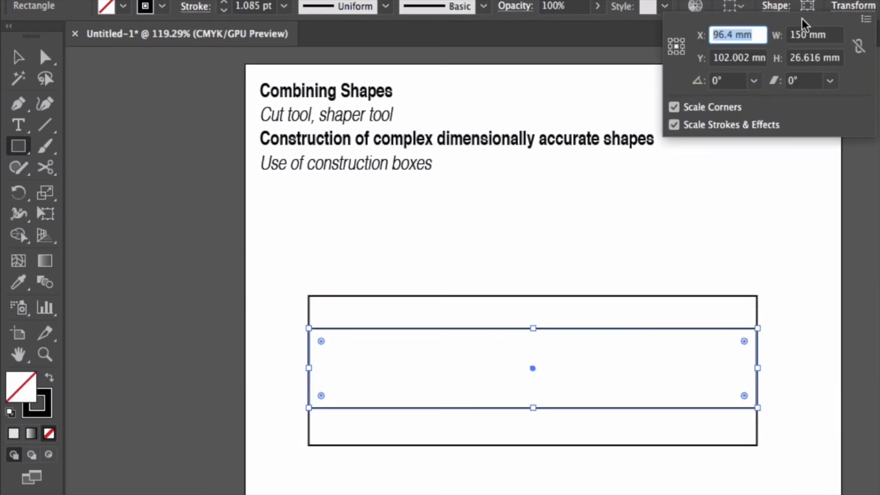
click(821, 59)
text(2)
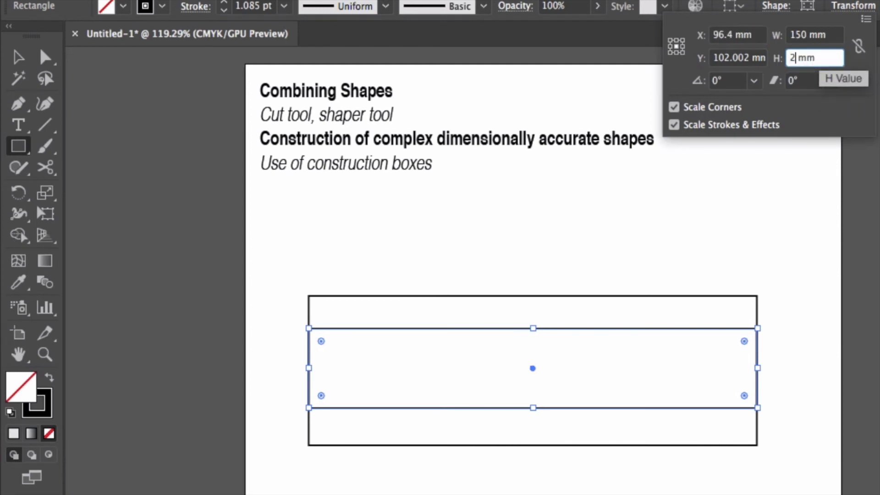
text(5)
key(Return)
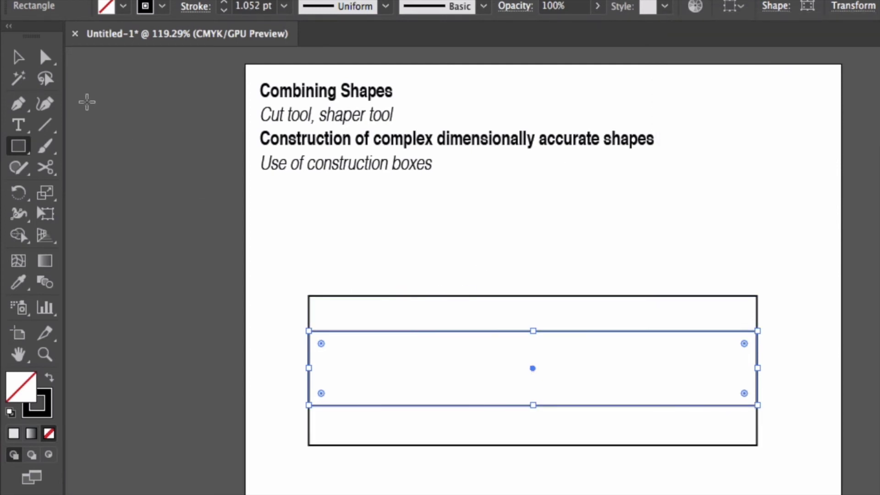
Move the inner rectangle to the vertical centre of the outer rectangle.
click(19, 57)
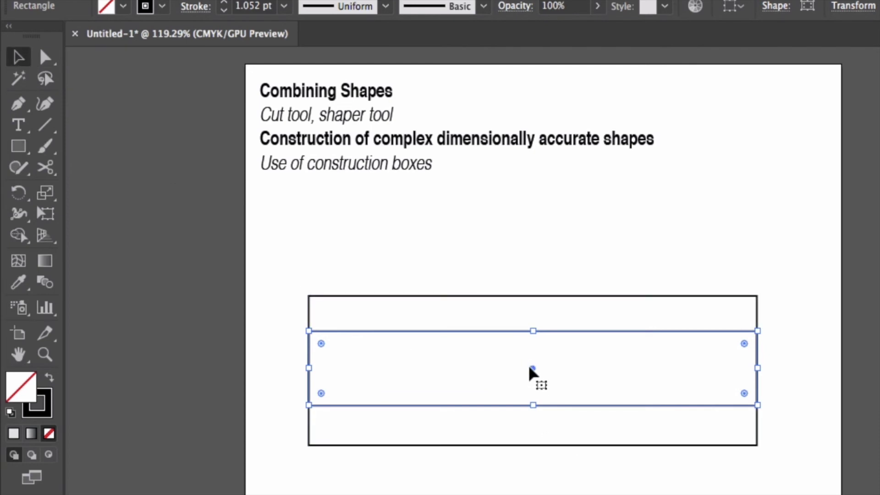
mouse_move(529, 369)
mouse_down()
mouse_move(591, 249)
mouse_move(534, 231)
mouse_move(524, 387)
mouse_move(530, 371)
mouse_up()
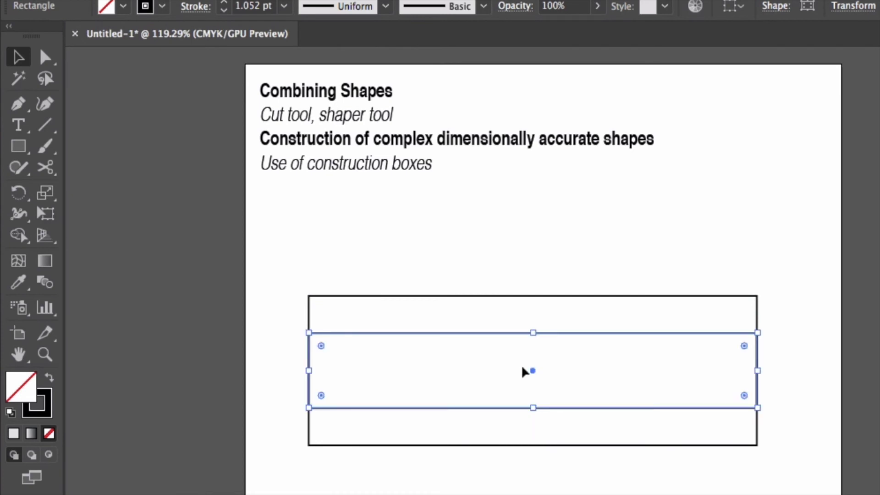
click(264, 294)
Draw two slanted lines from the outer box's left corners to the inner box's right corners.
click(45, 125)
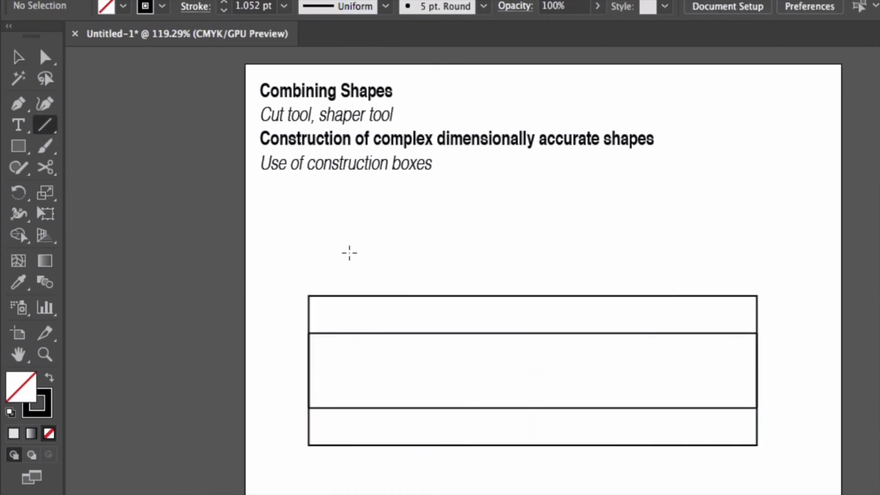
drag(308, 295, 756, 332)
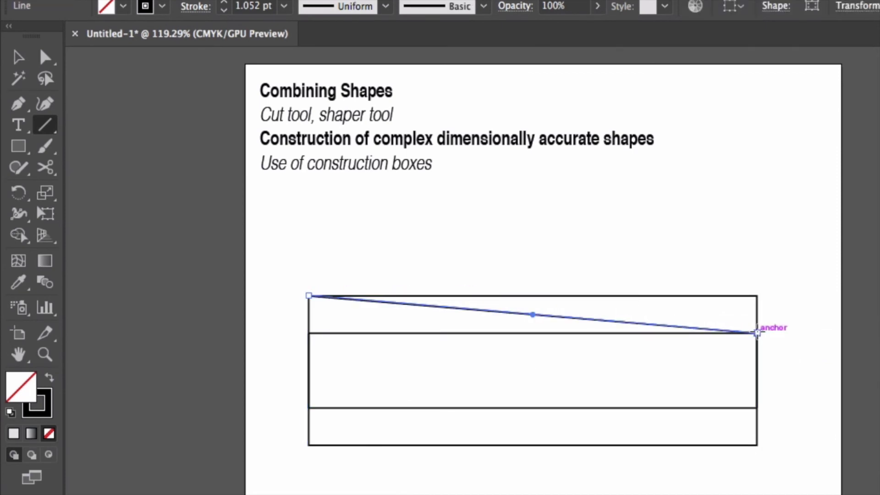
drag(757, 407, 308, 445)
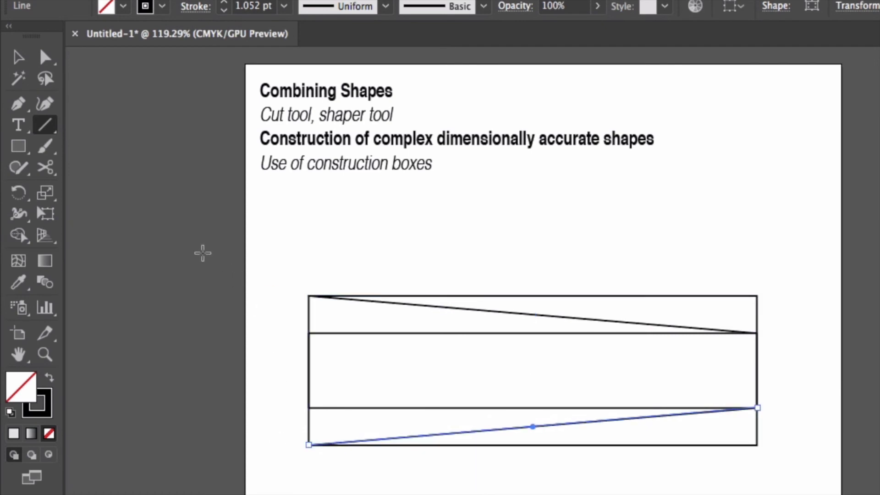
Delete the outer and inner construction rectangles, leaving only the two lines.
click(19, 61)
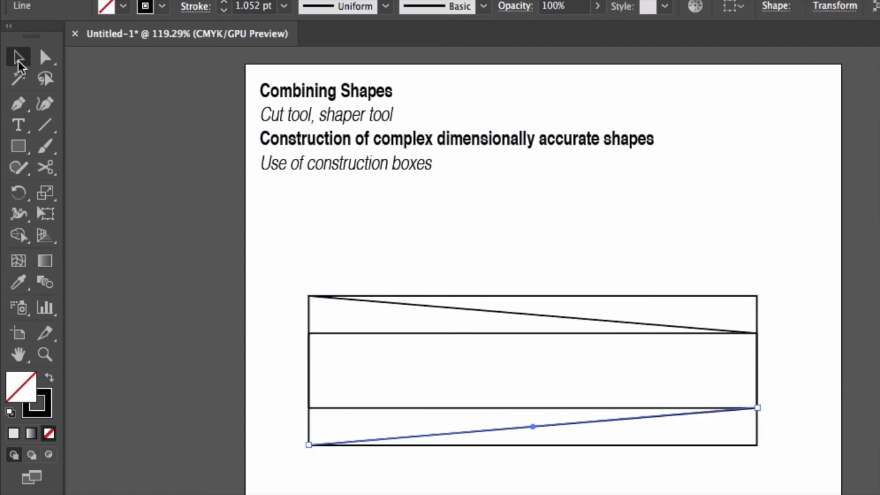
click(546, 298)
key(Delete)
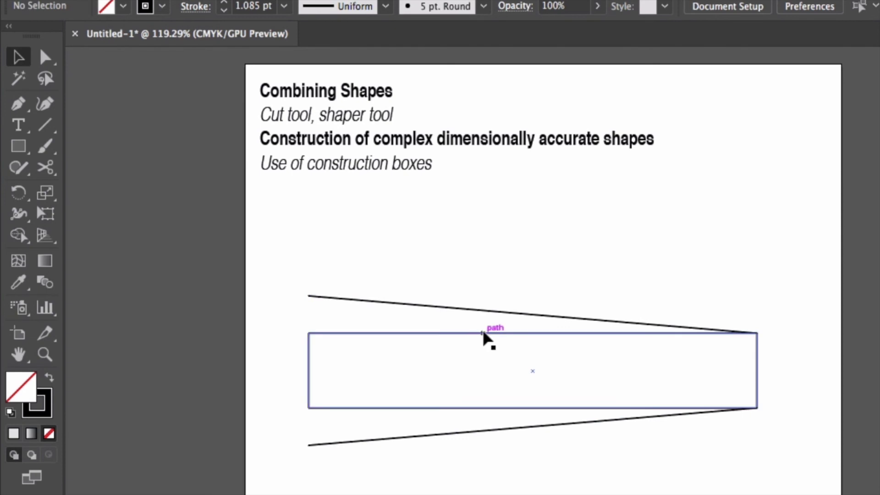
click(484, 334)
key(Delete)
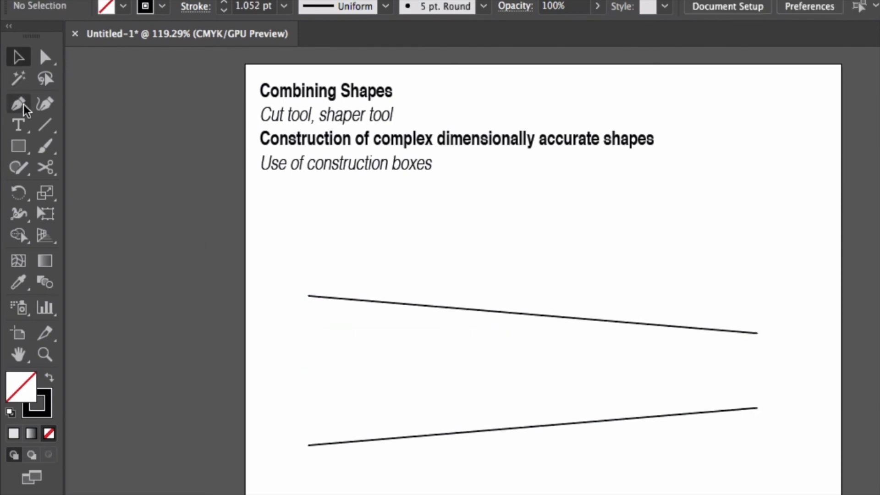
click(45, 125)
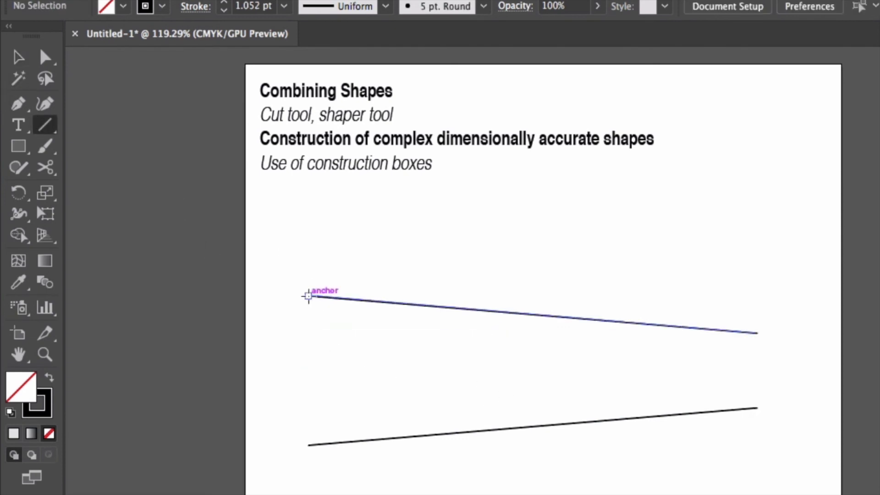
Draw vertical lines closing the left and right ends of the two tapered lines.
drag(308, 296, 309, 442)
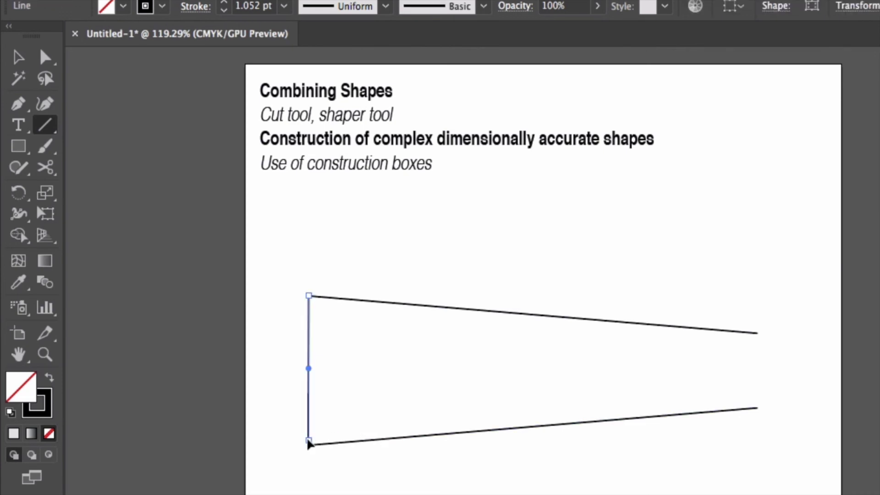
key(Delete)
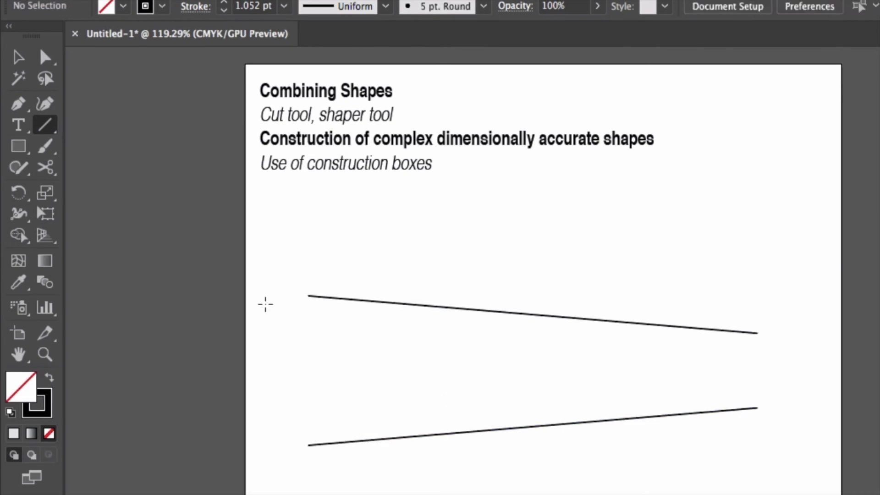
drag(308, 297, 309, 444)
key(Delete)
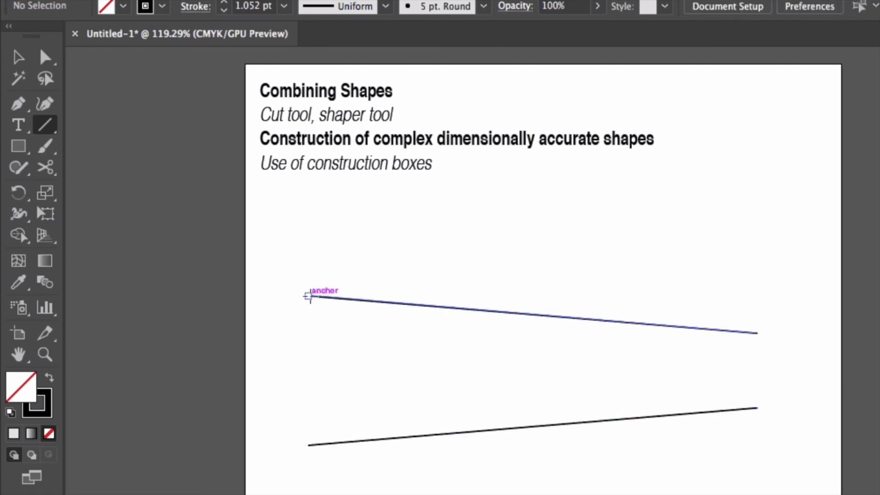
drag(309, 296, 309, 444)
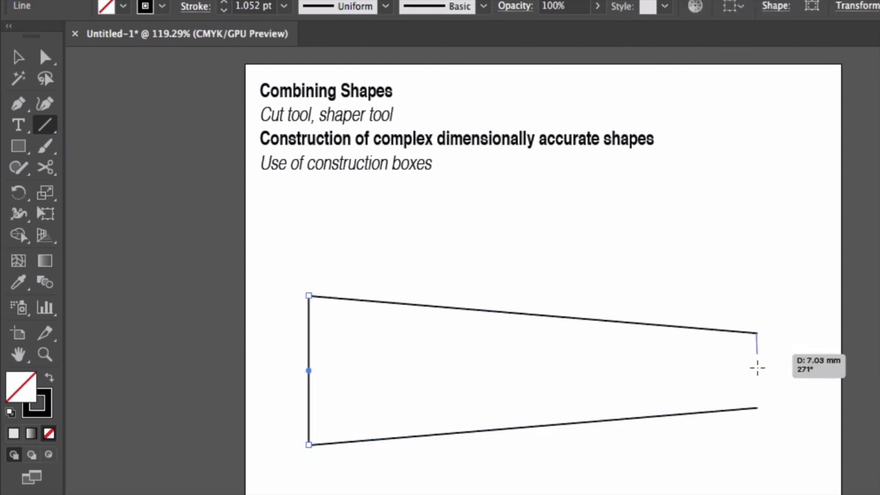
drag(758, 368, 757, 407)
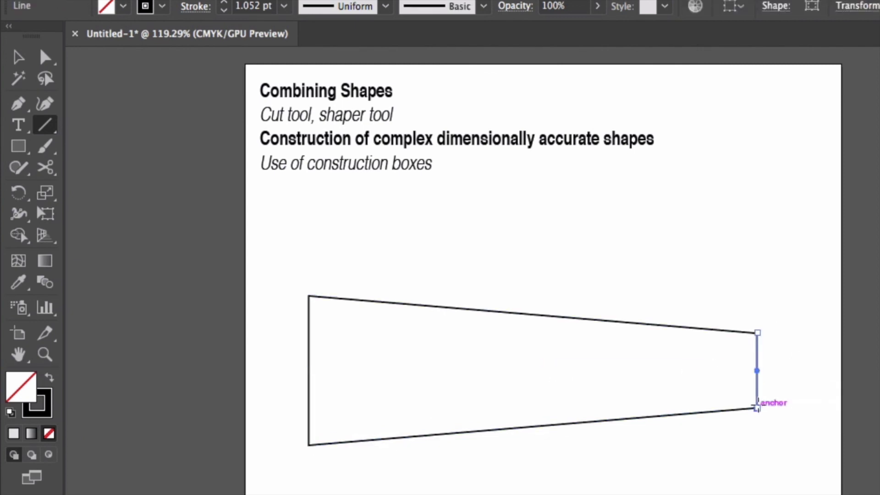
Select all four edges and join them into one closed trapezoid.
key(v)
drag(280, 268, 810, 456)
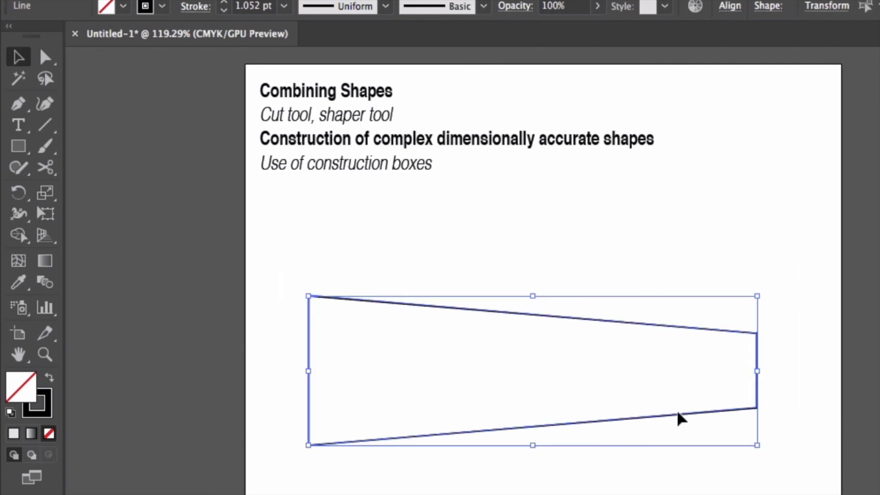
right_click(678, 414)
click(720, 473)
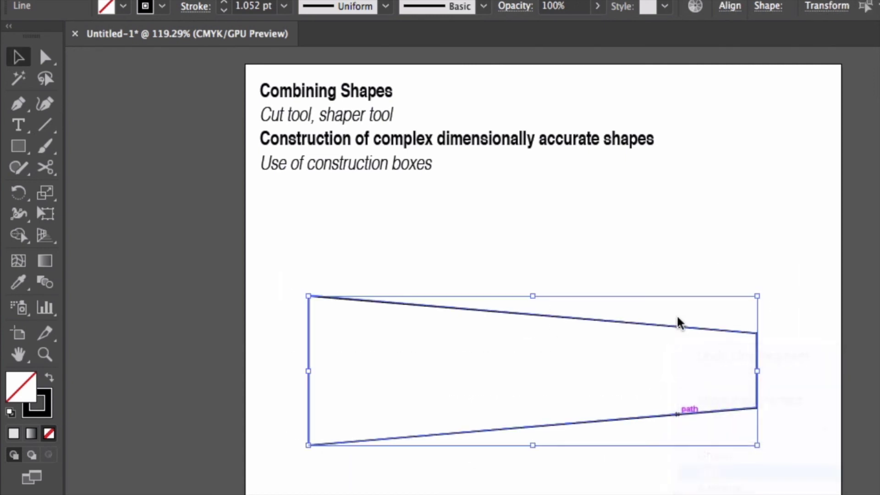